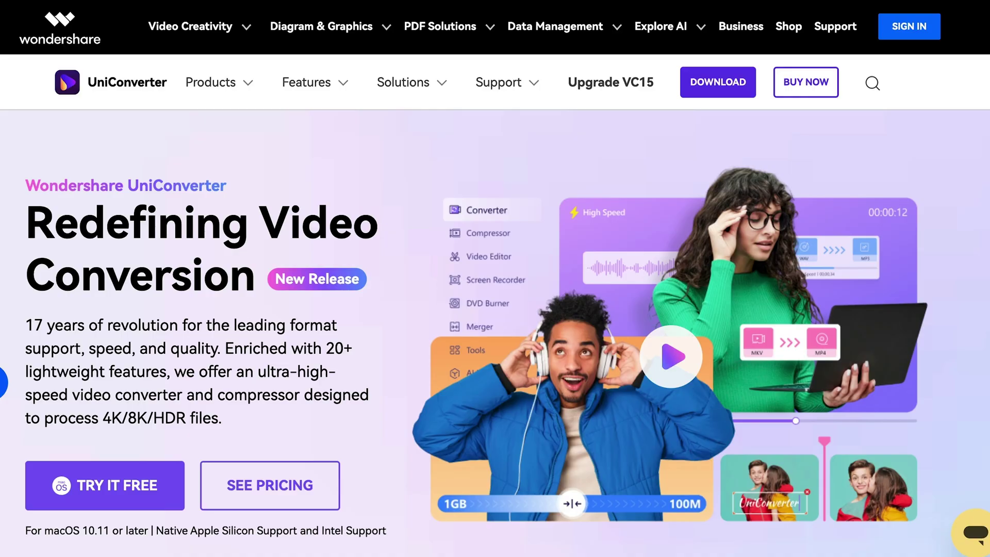
scroll(495, 278, down, 4)
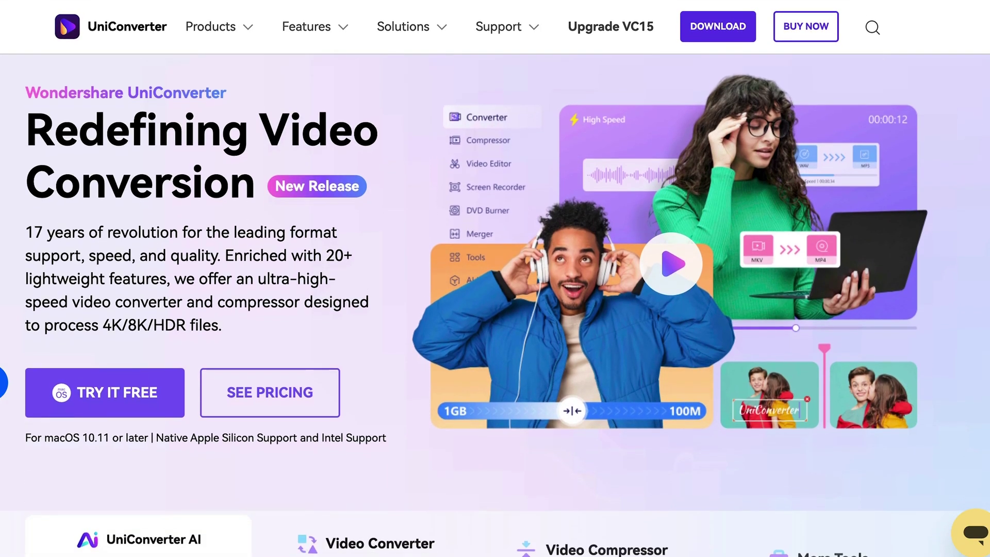
scroll(495, 278, down, 4)
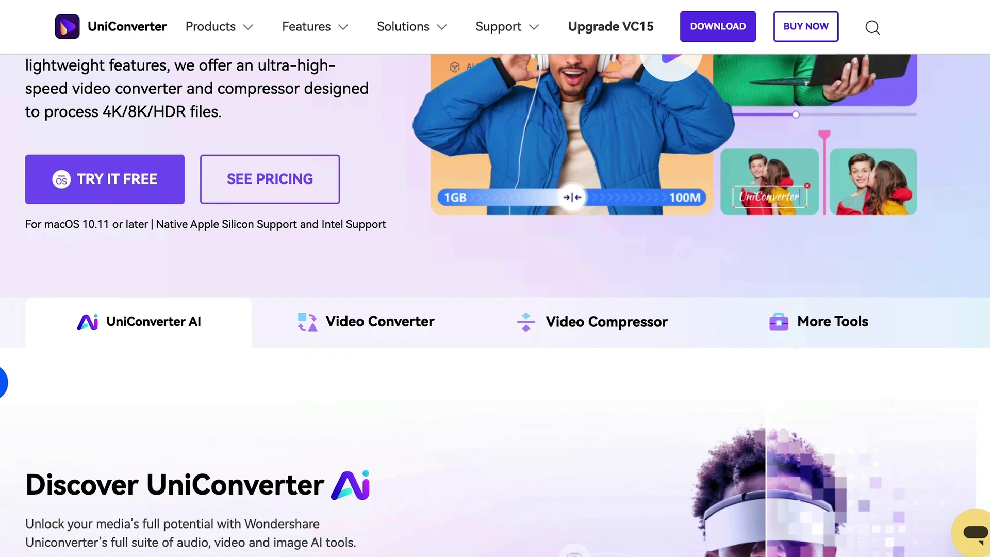
scroll(495, 279, down, 4)
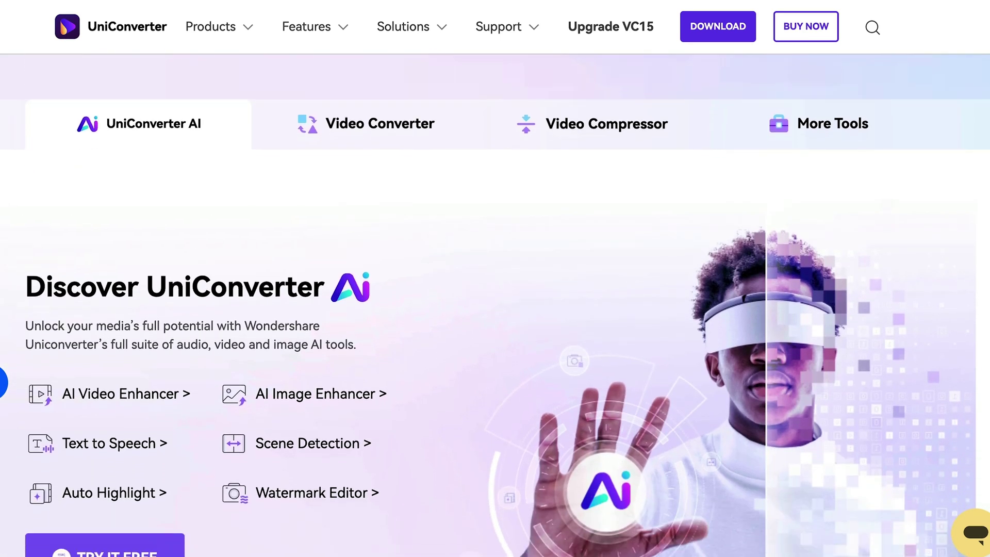
scroll(495, 278, down, 4)
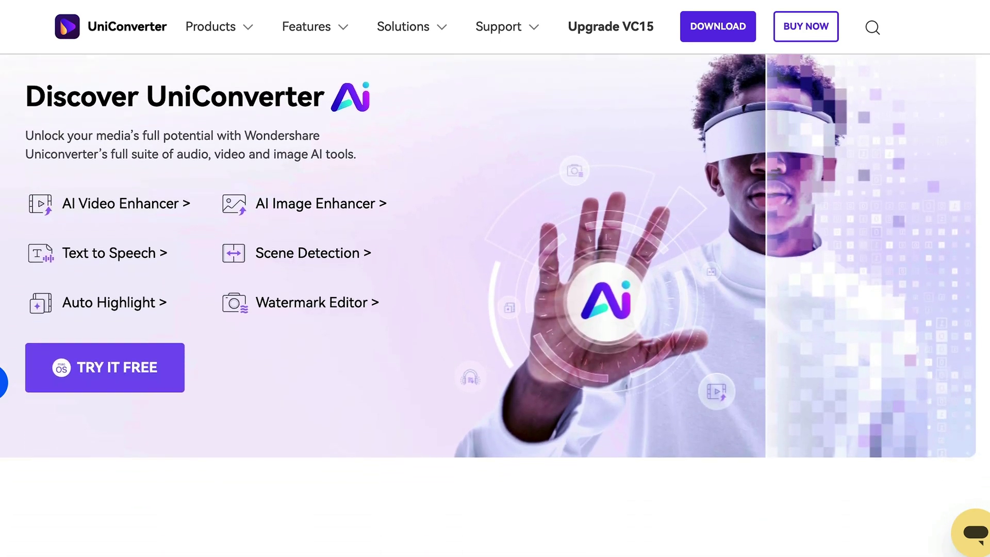
scroll(495, 278, down, 4)
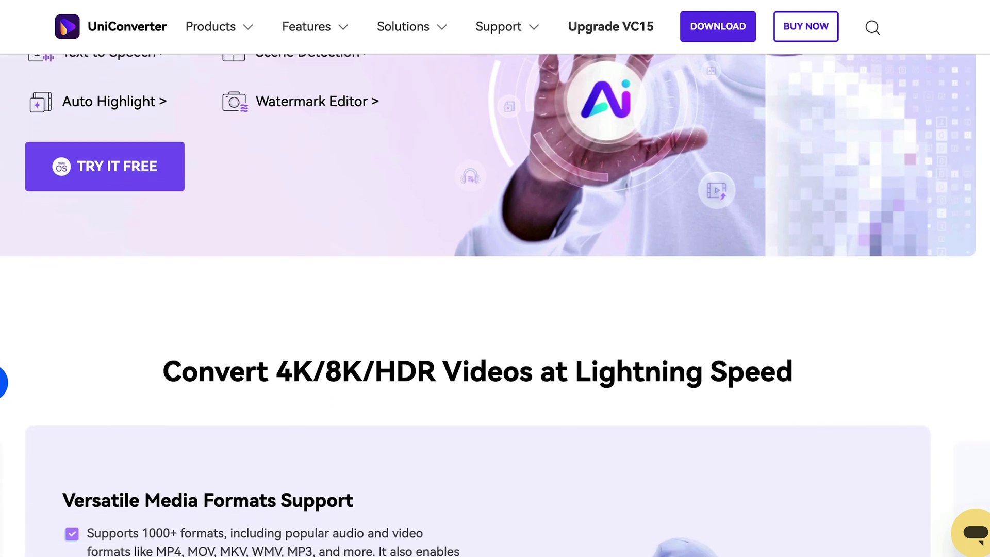
scroll(495, 279, down, 5)
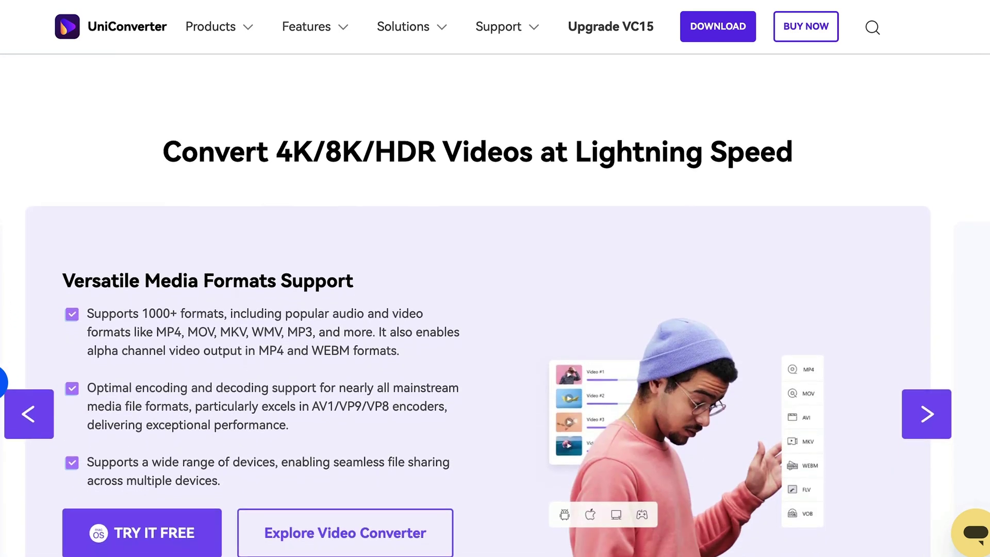
scroll(495, 278, down, 1)
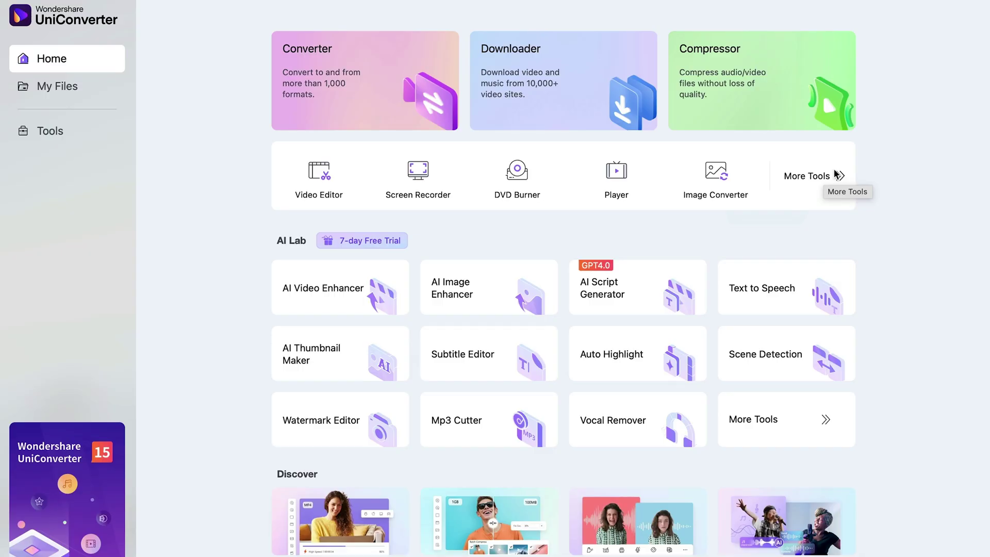
Show the full Tools catalogue down to the AI Lab section and select clip 2012-10-17 01.49.09.MOV.
click(836, 174)
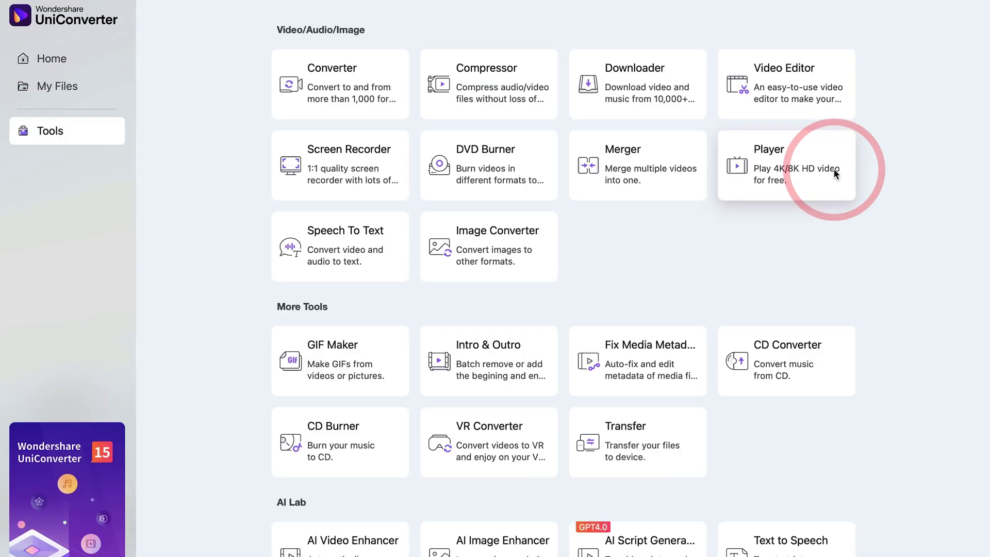
scroll(834, 169, down, 3)
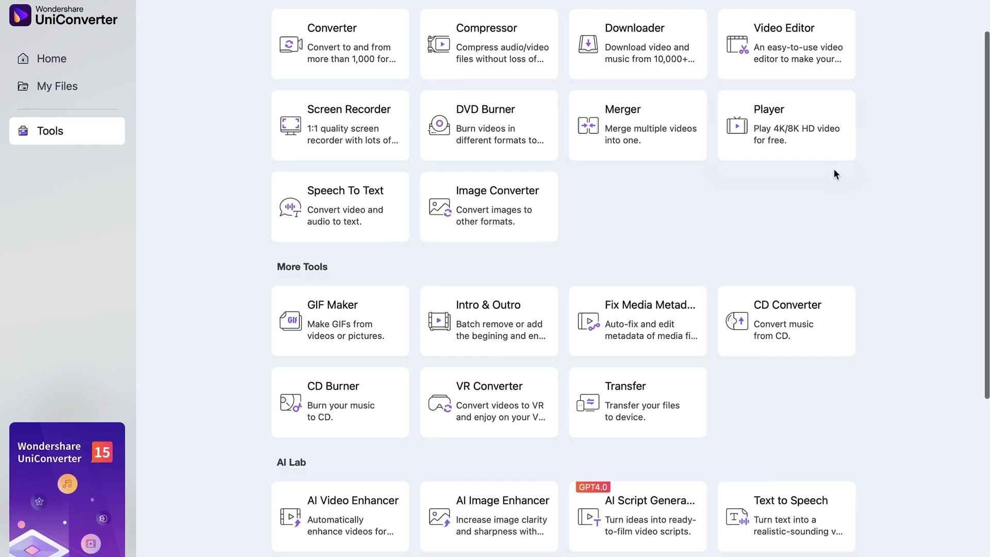
scroll(834, 170, down, 3)
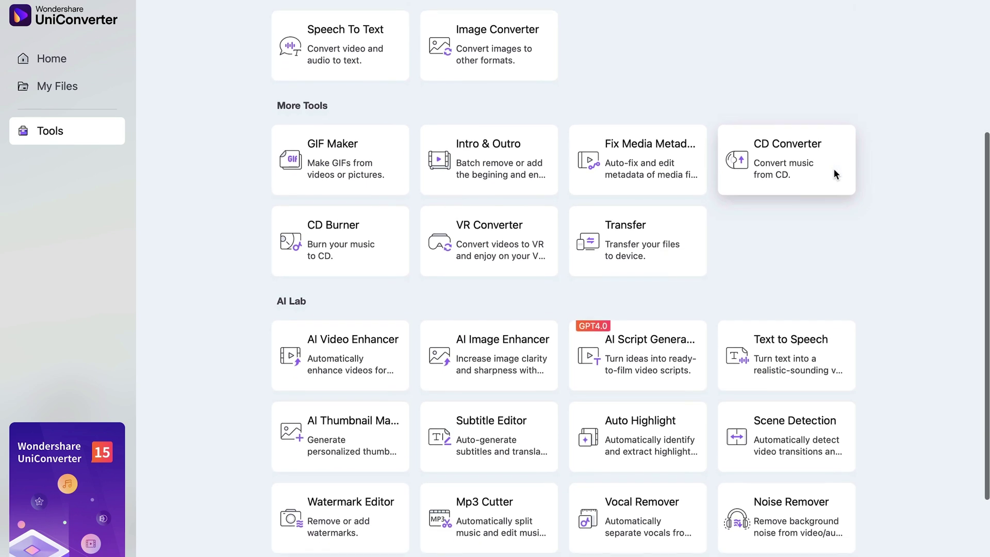
scroll(834, 171, down, 1)
scroll(834, 171, down, 1)
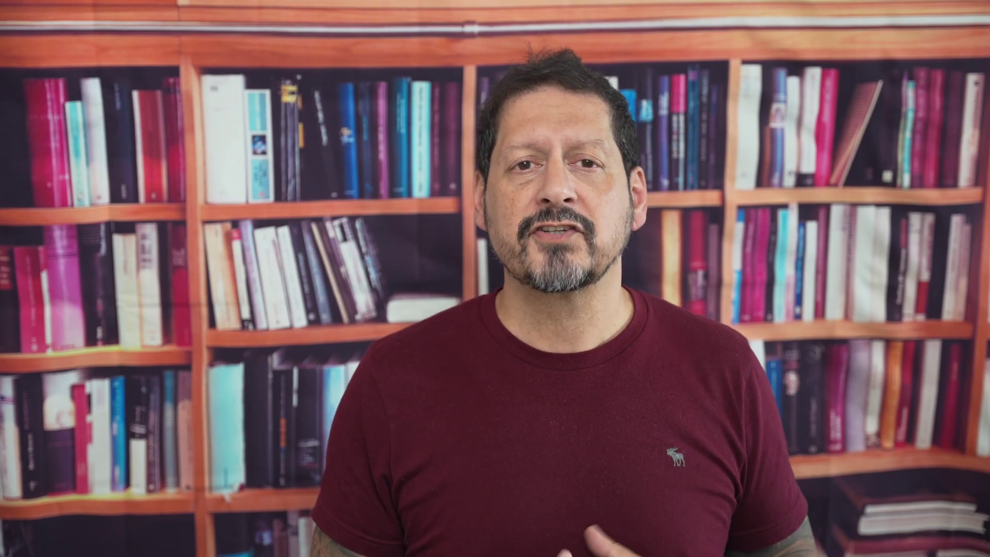
click(626, 135)
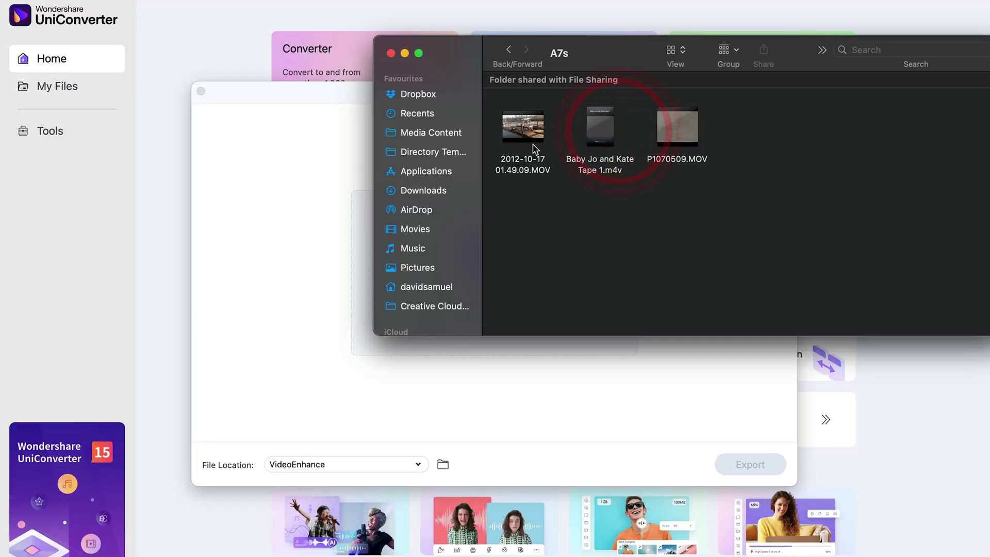
Load the Pier 39 clip 2012-10-17 01.49.09.MOV into the AI Video Enhancer and pause playback.
drag(523, 128, 311, 299)
click(404, 53)
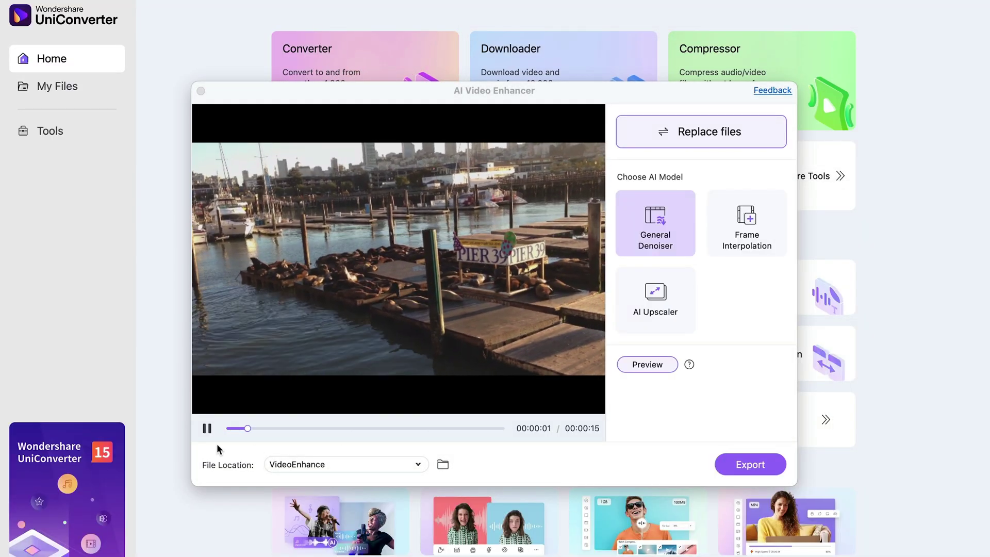
click(207, 428)
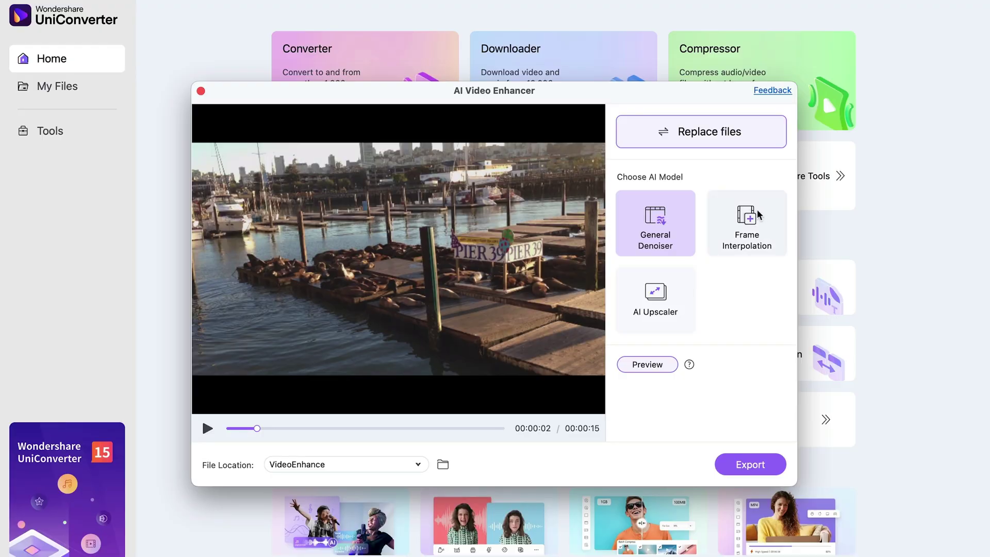
Try the Frame Interpolation smoothness options, then settle on the AI Upscaler model at 2X (3840*2160).
click(746, 235)
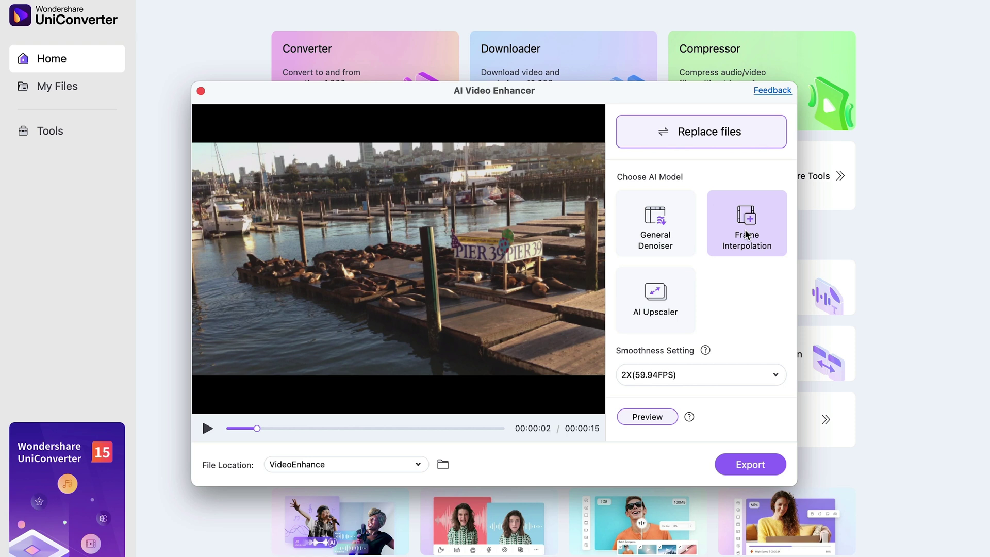
click(775, 377)
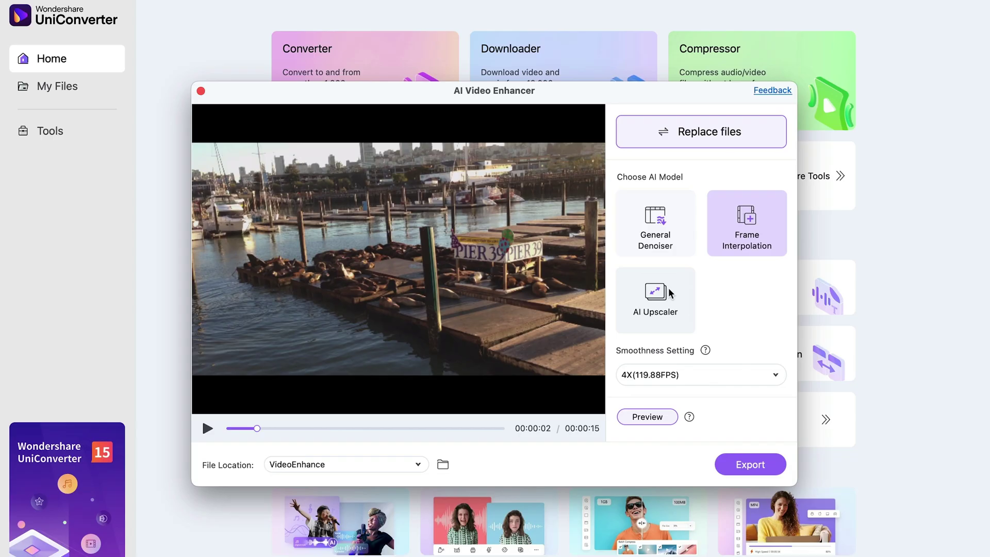
click(669, 290)
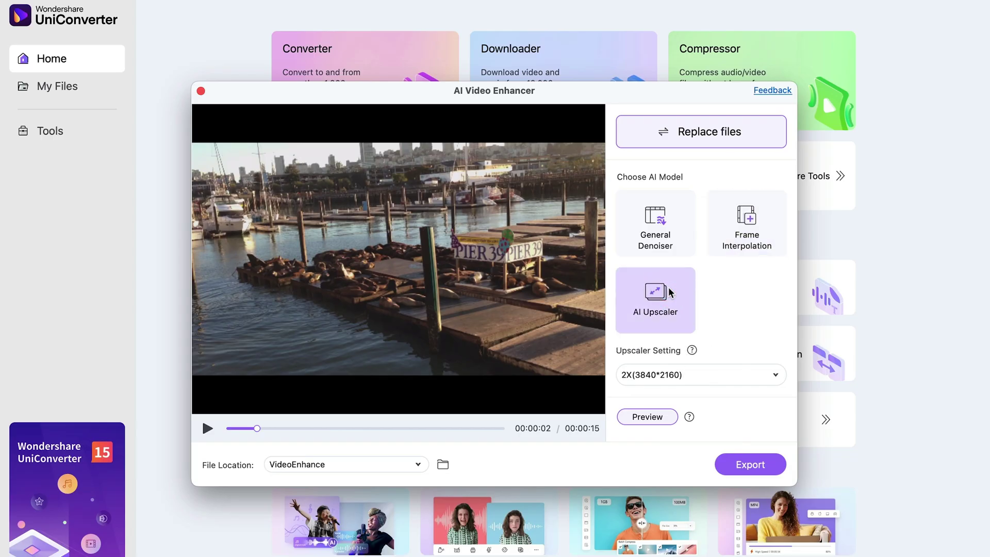
Set the Upscaler to 4X (7680*4320) and play a generated preview of the harbour clip.
click(776, 375)
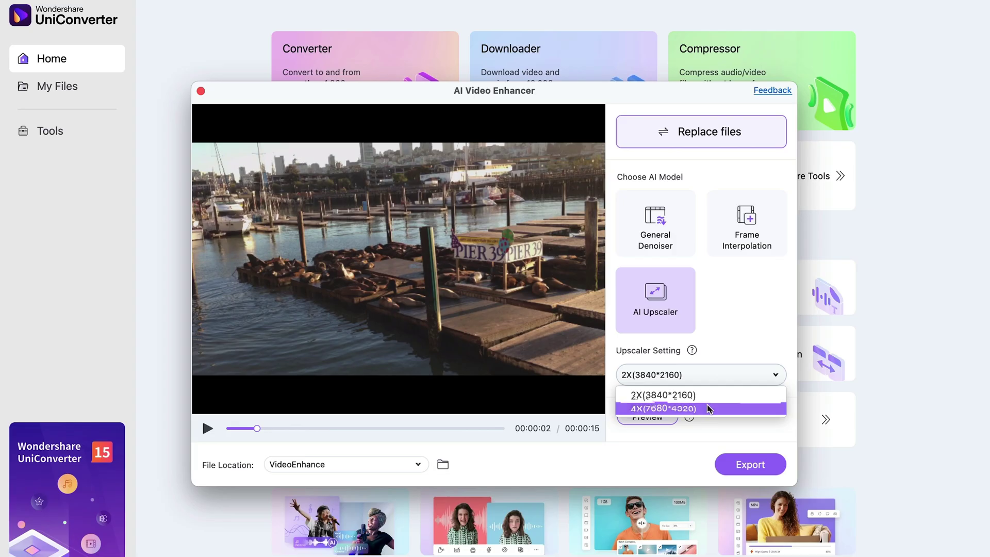
click(708, 407)
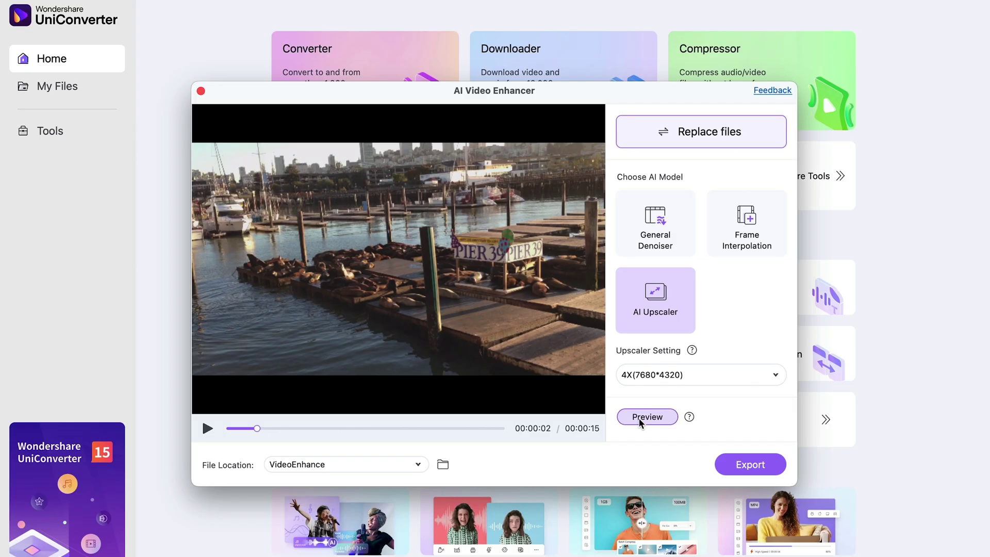
click(639, 419)
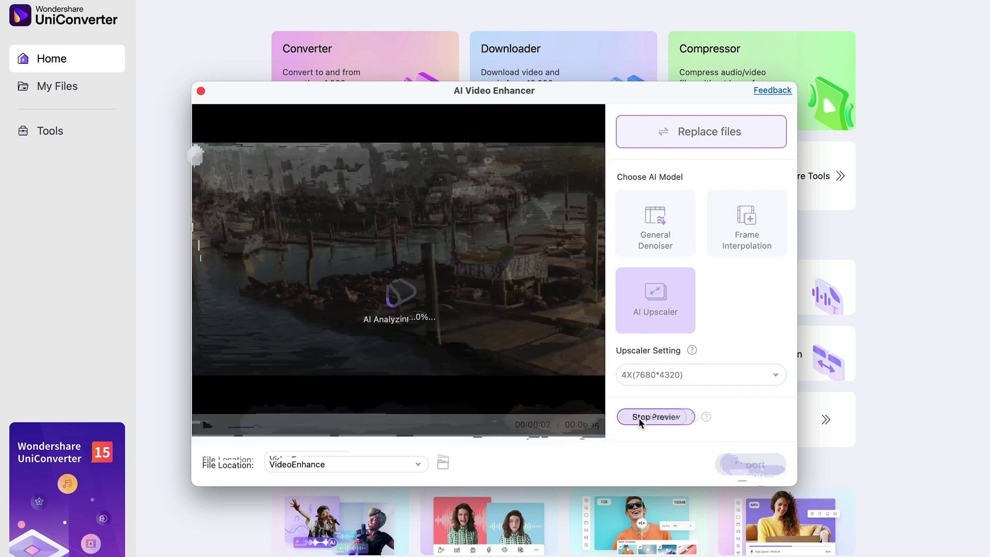
click(207, 428)
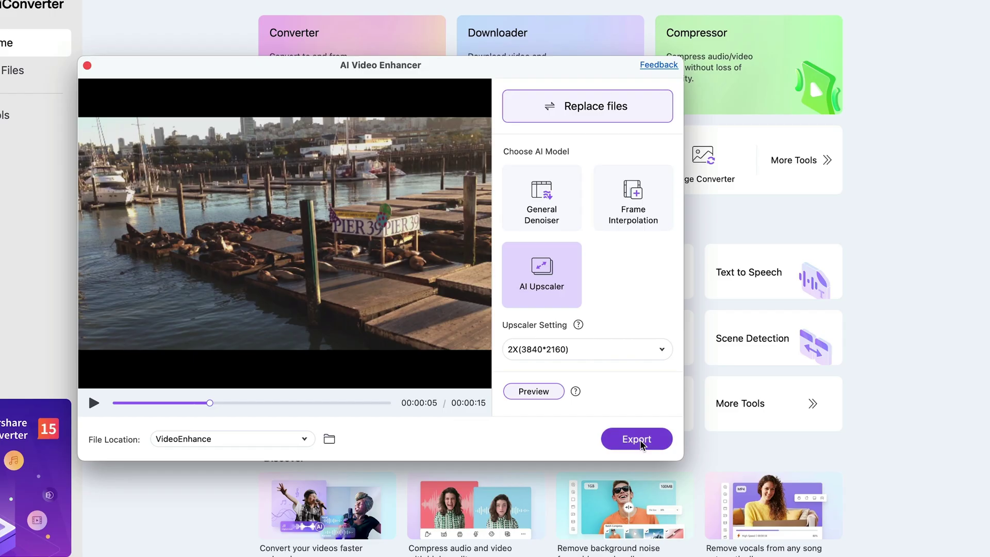
Start exporting the upscaled Pier 39 clip from the AI Video Enhancer.
click(640, 443)
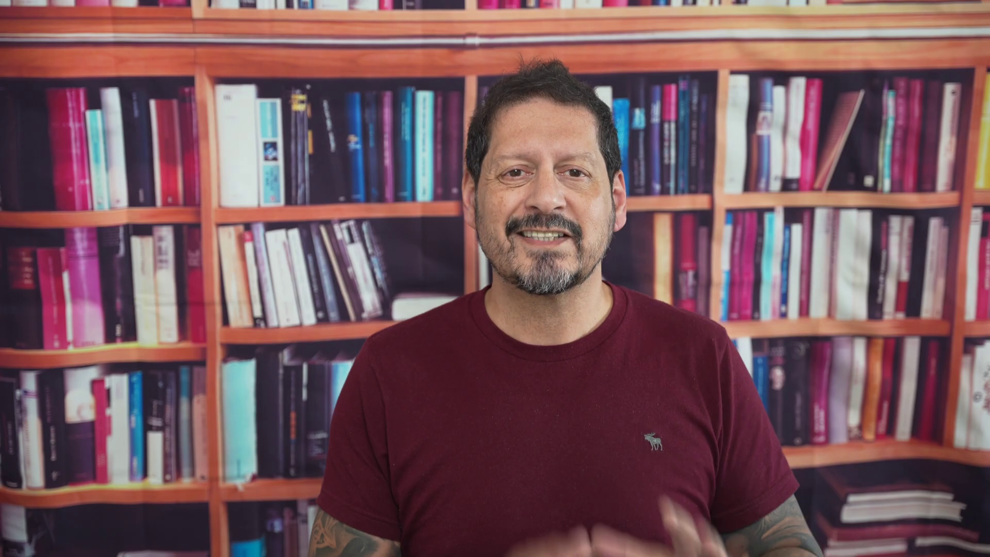
Play the original and upscaled Pier 39 videos side by side in QuickTime Player.
click(207, 243)
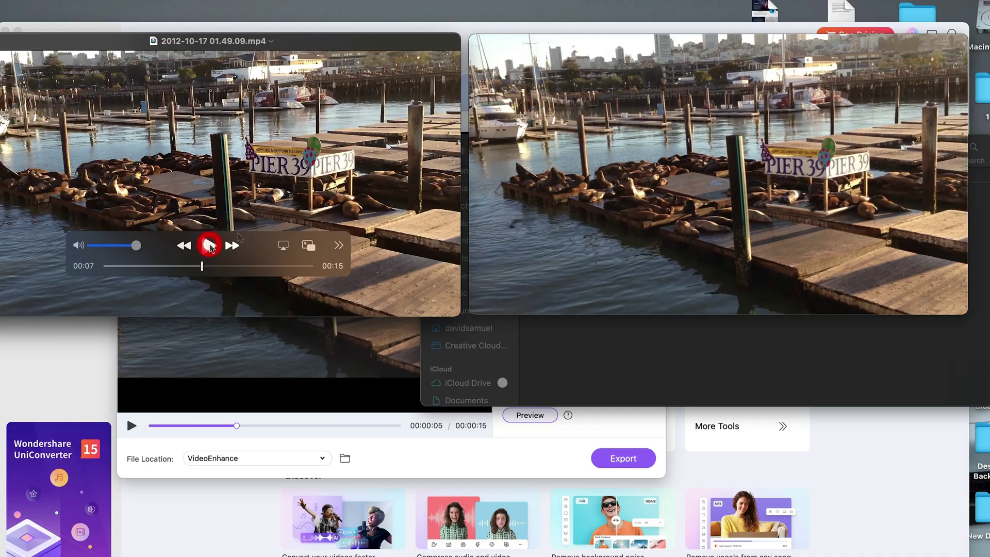
click(714, 244)
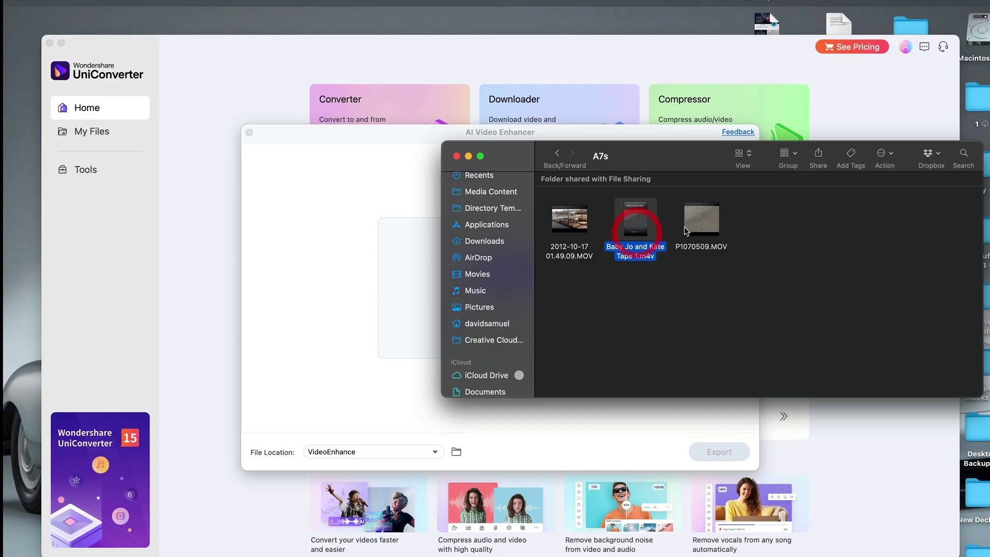
Load dolphin clip P1070509.MOV into the AI Video Enhancer and export it at 4X (2560*1920).
click(700, 220)
drag(700, 219, 395, 276)
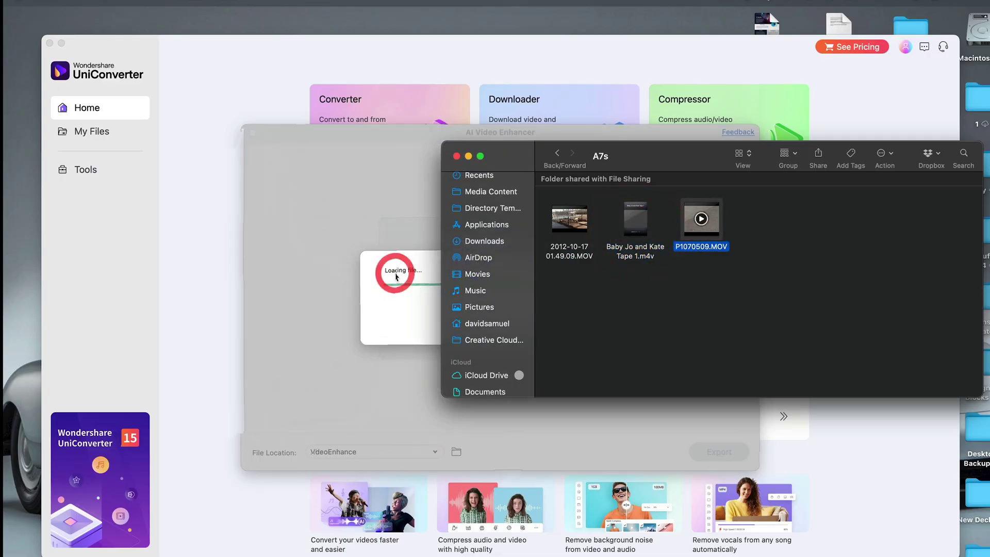
click(469, 157)
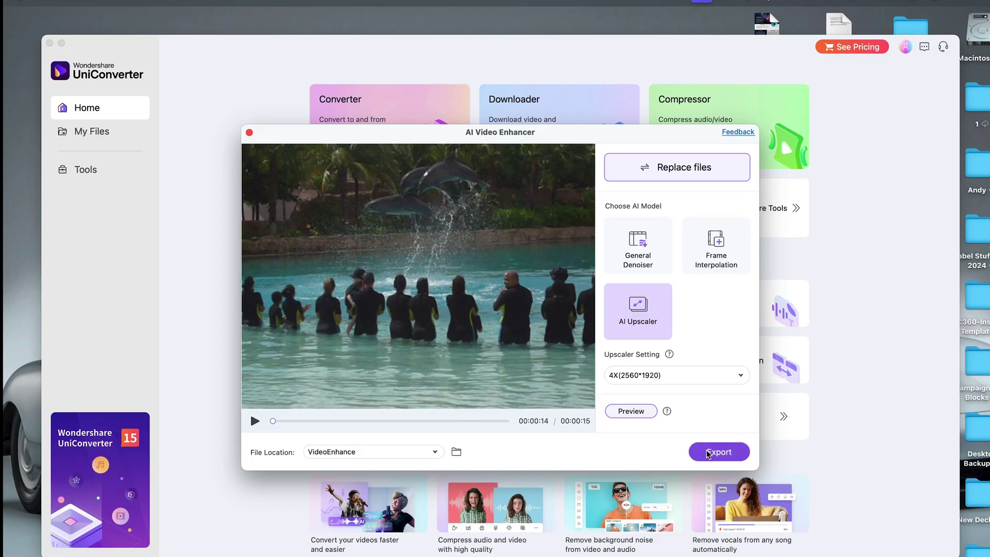
click(708, 453)
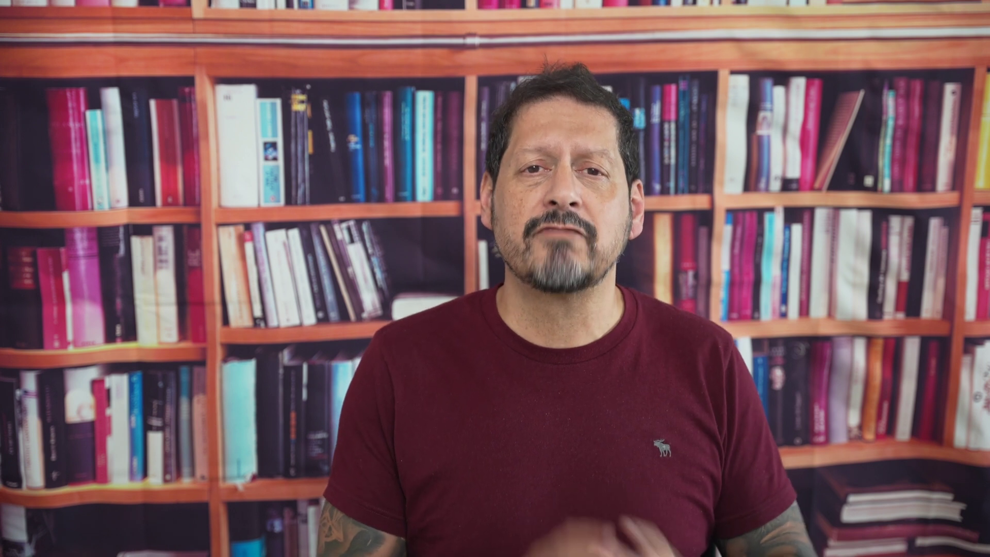
Play the exported P1070509.mp4 in QuickTime Player.
click(462, 490)
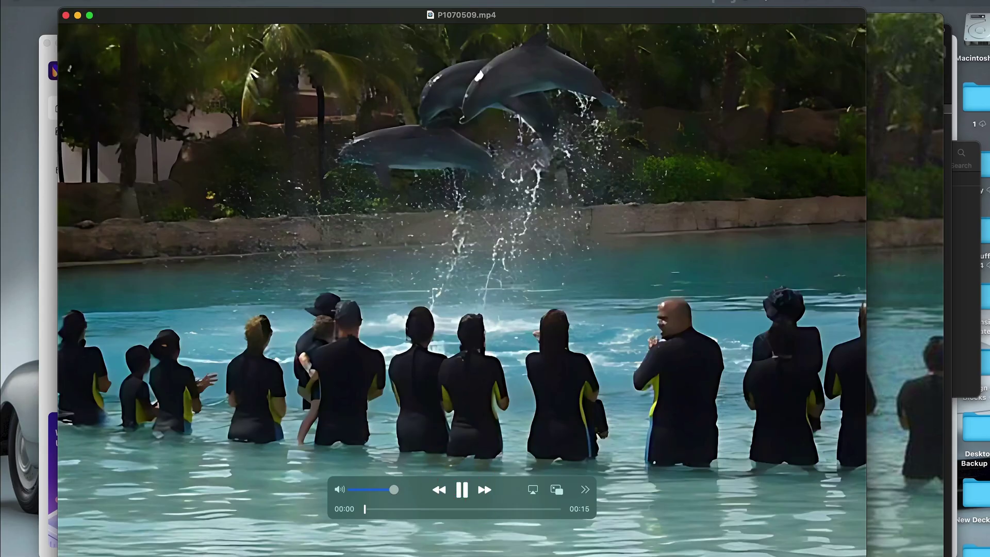